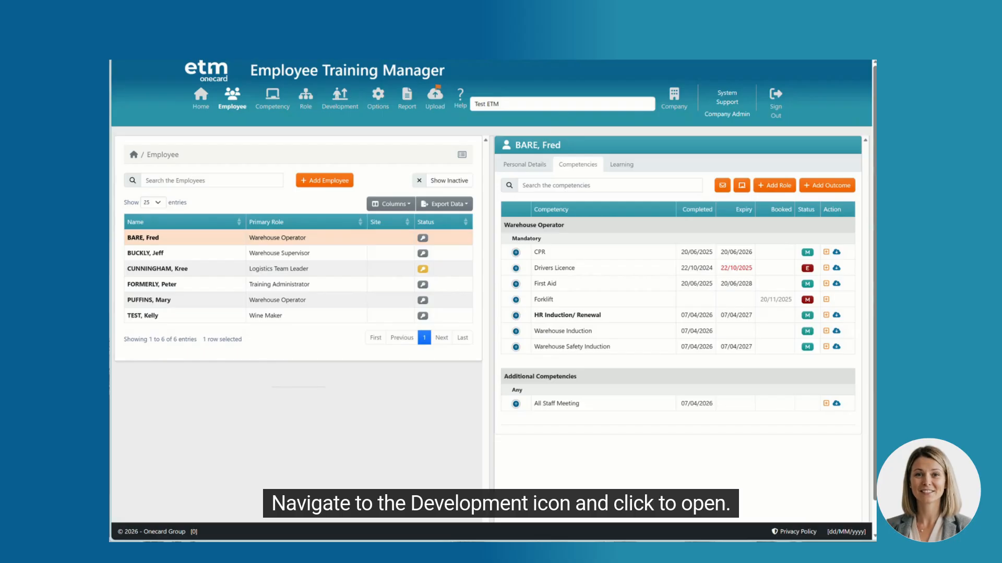
- Open the Development section and set the Permit Course's category to HR
left_click(339, 98)
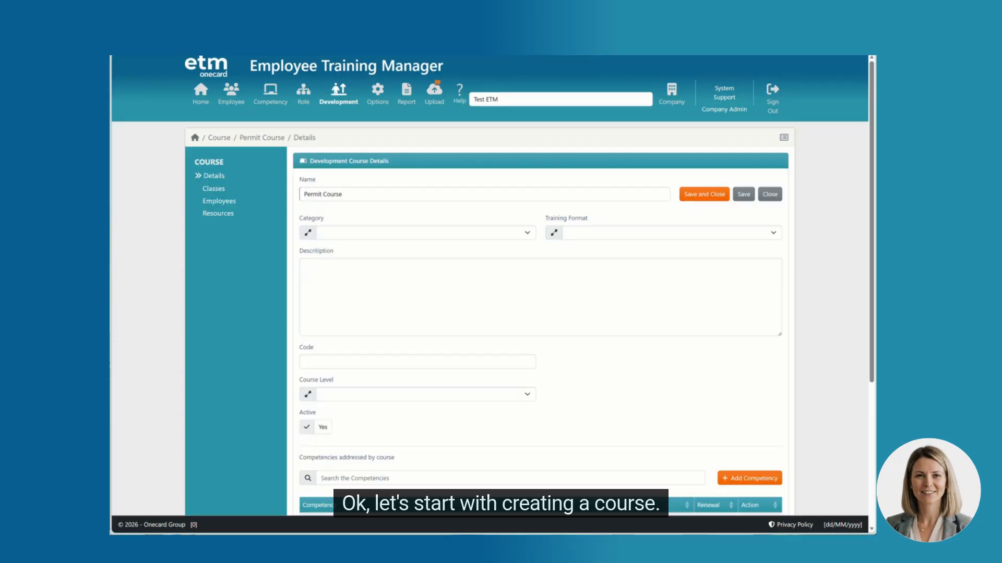
left_click(425, 233)
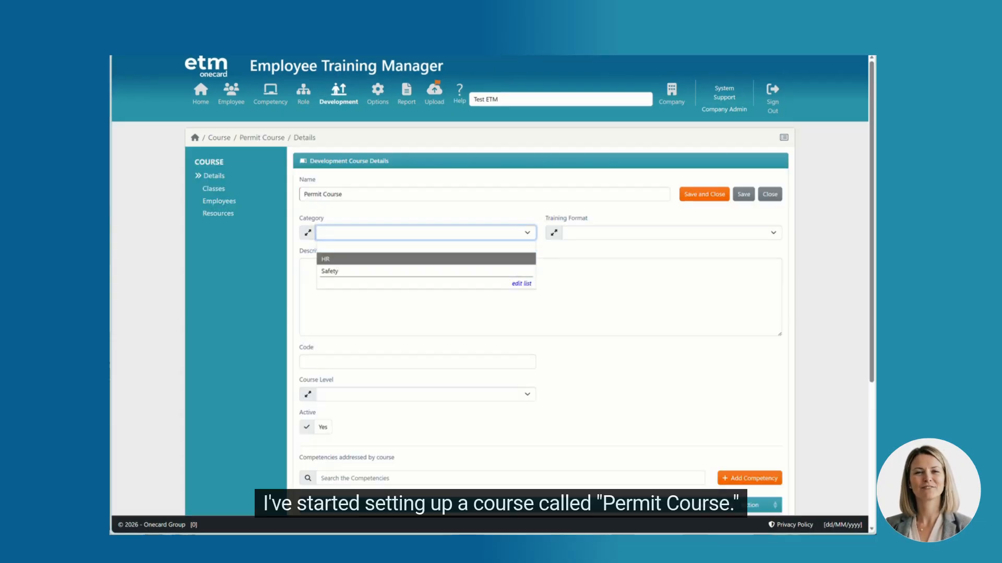
key("Return")
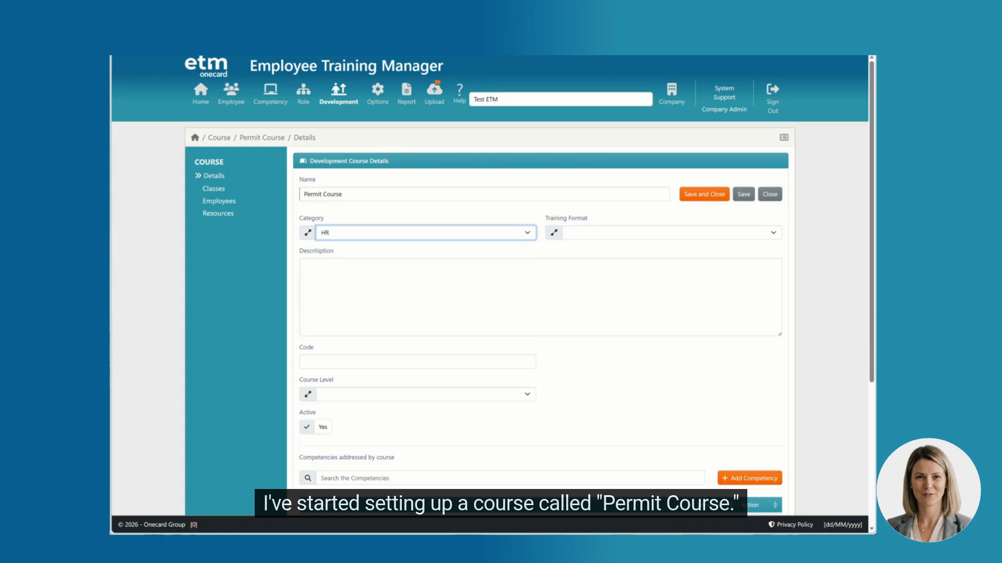
- Set the Permit Course's training format to F2F and its course level to Induction
left_click(672, 233)
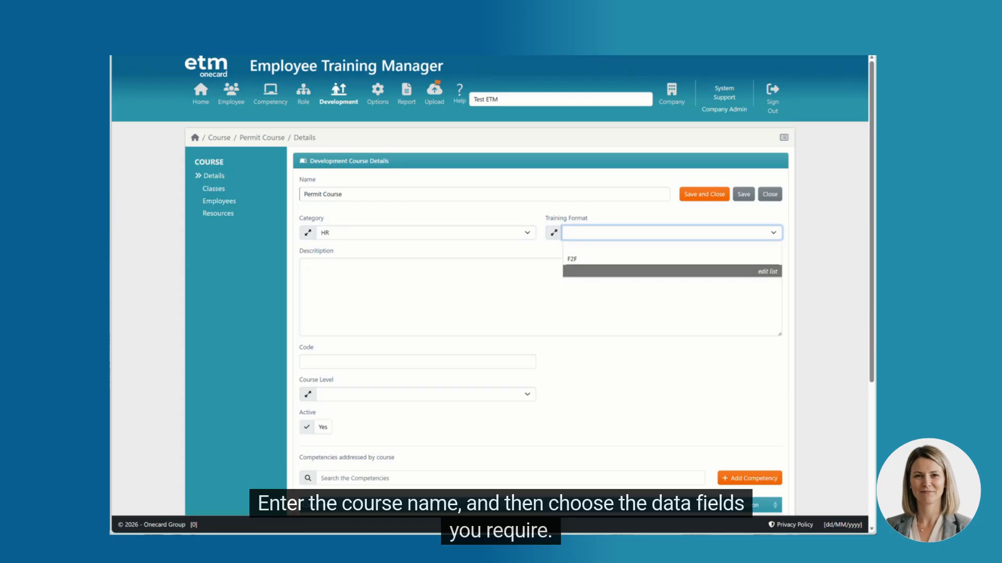
key("Up")
key("Up")
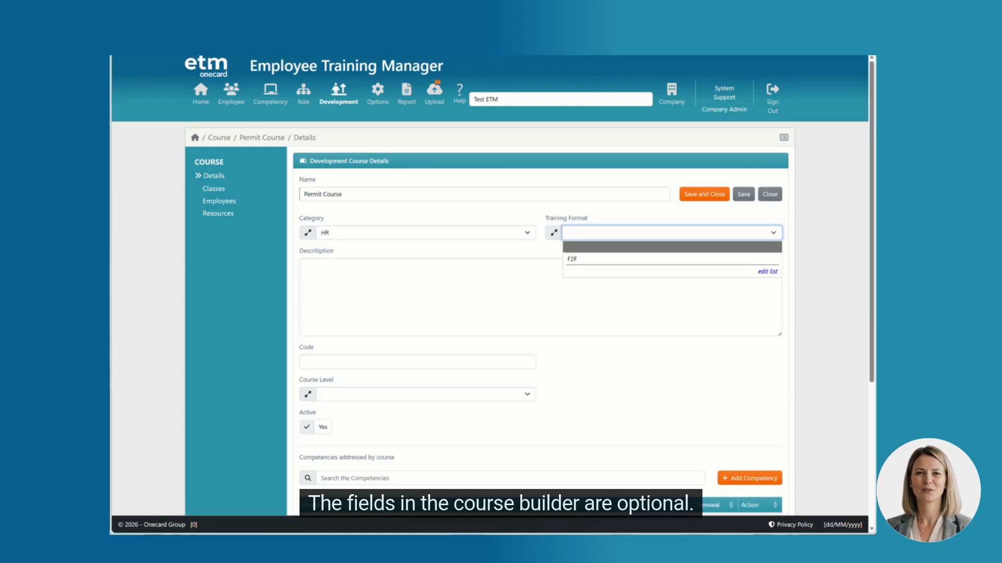
key("Down")
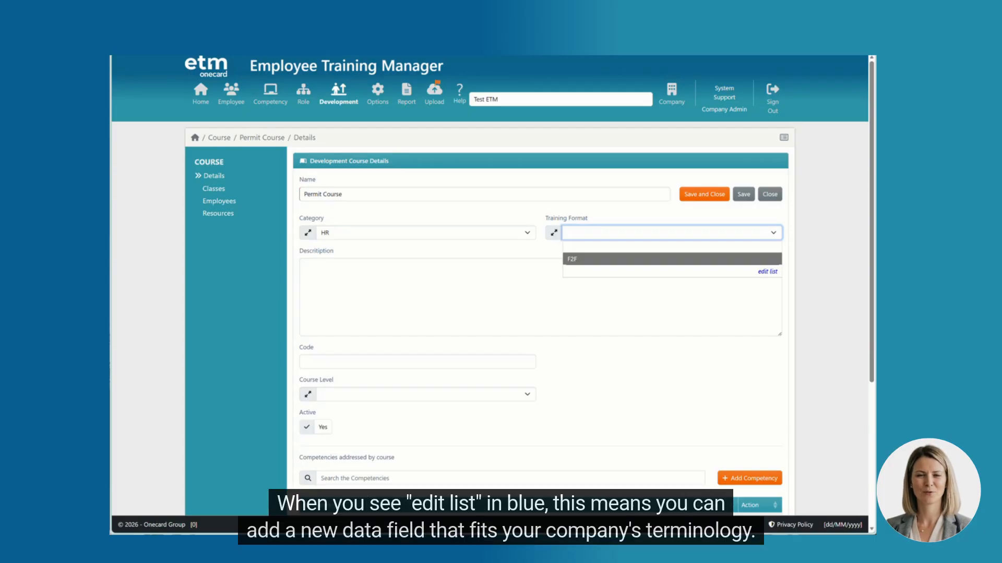
key("Up")
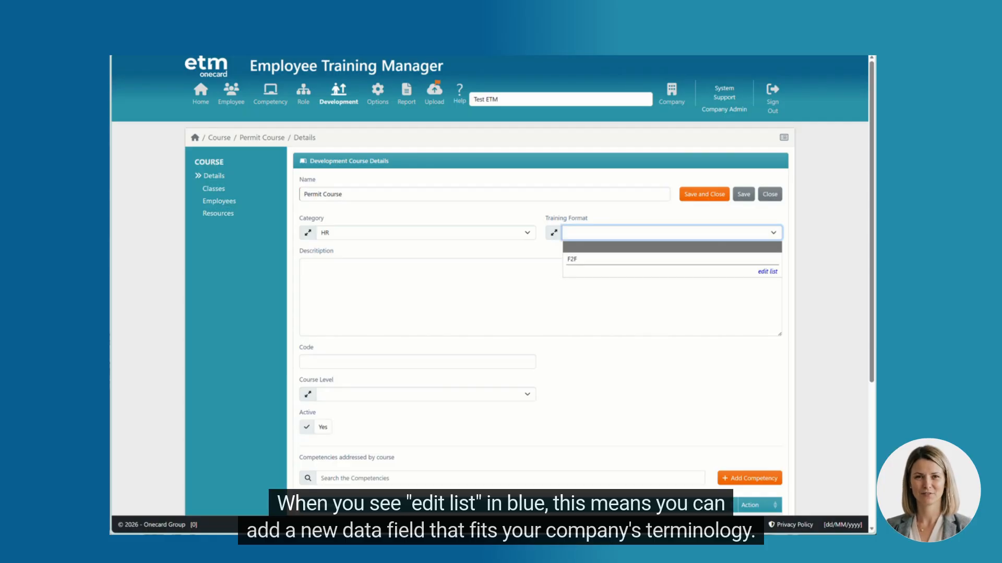
key("Down")
key("Return")
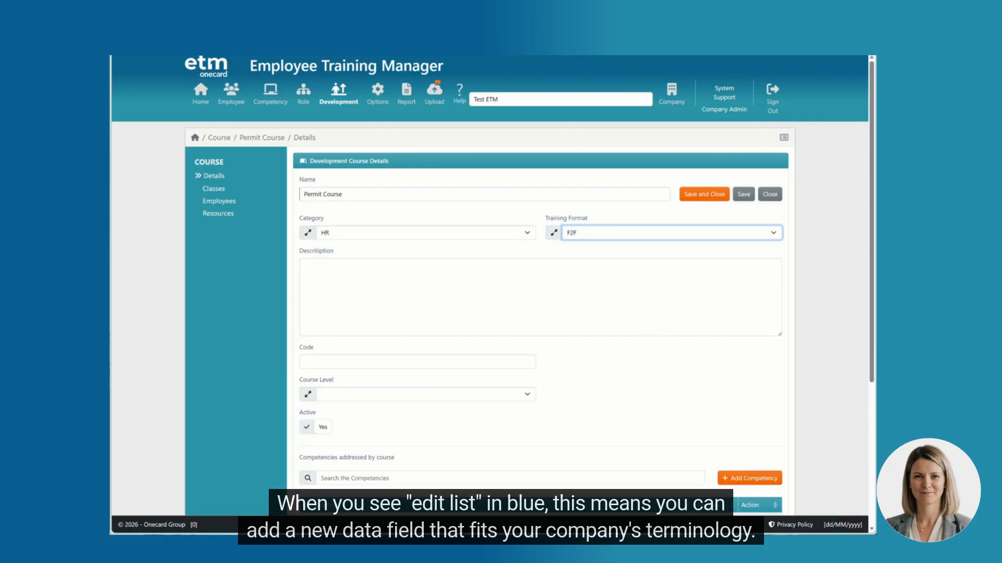
left_click(425, 394)
left_click(426, 421)
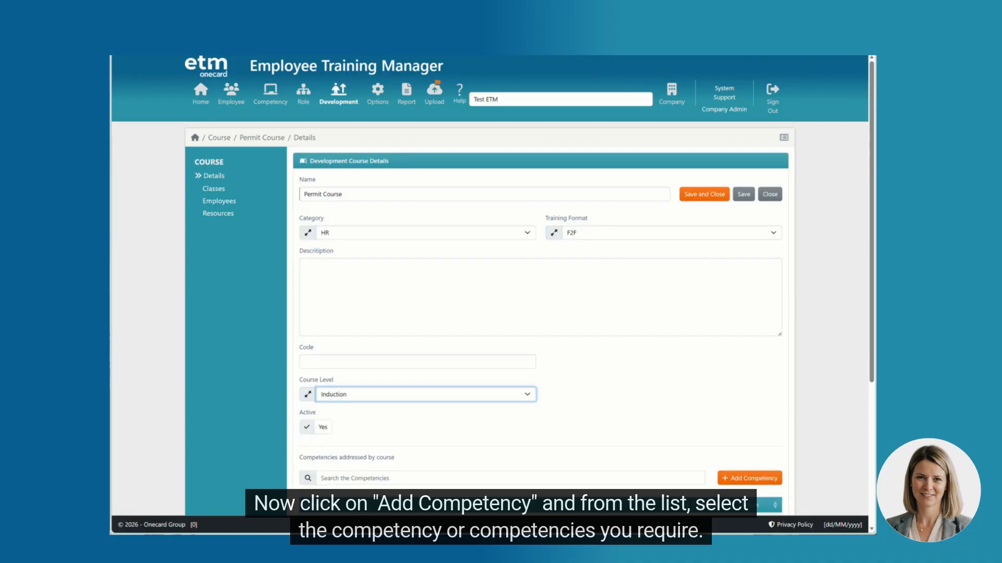
- Add the Issue a Permit and Permit to Work competencies to the Permit Course
scroll(540, 313, "down", 1)
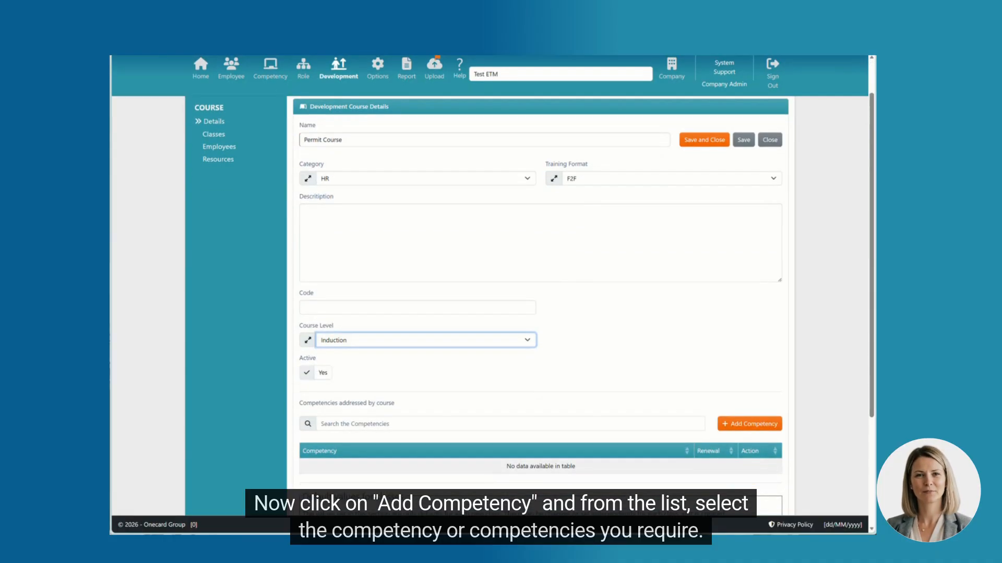
left_click(749, 424)
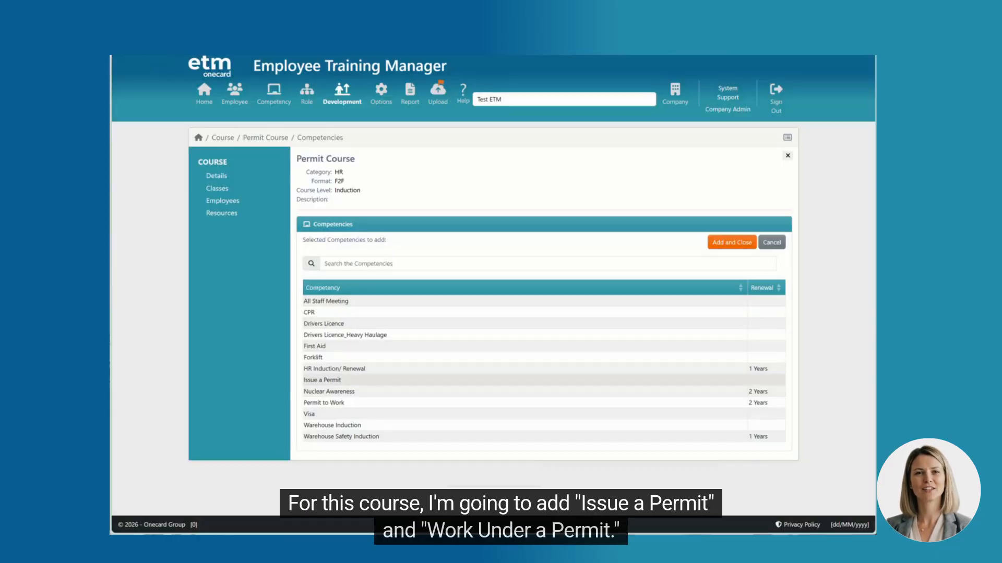
left_click(323, 380)
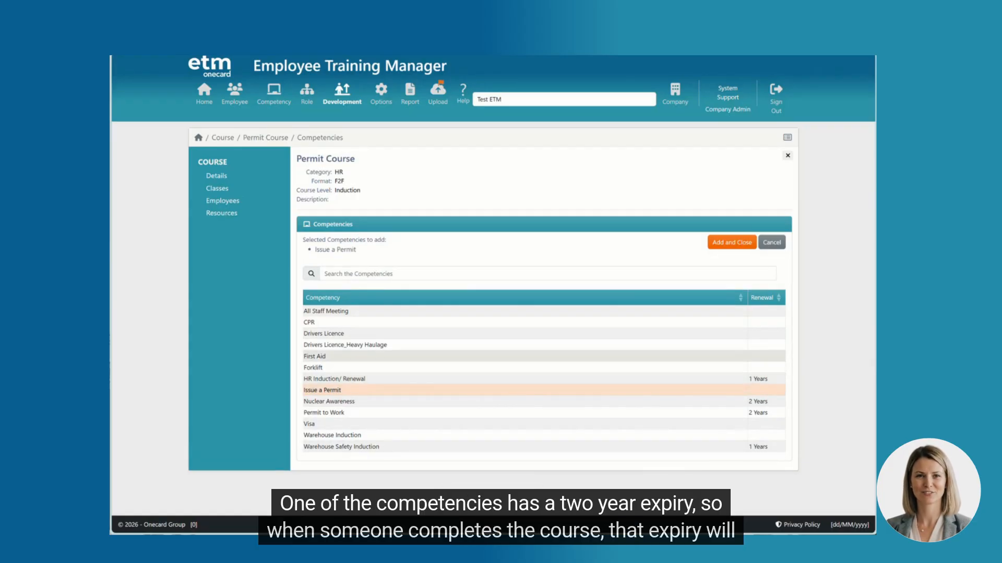
left_click(324, 413)
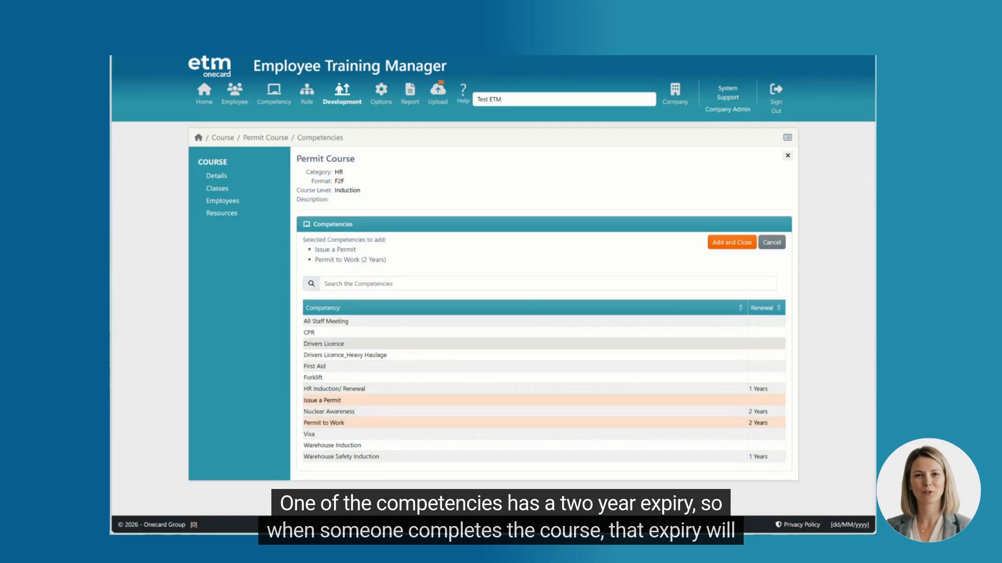
left_click(731, 242)
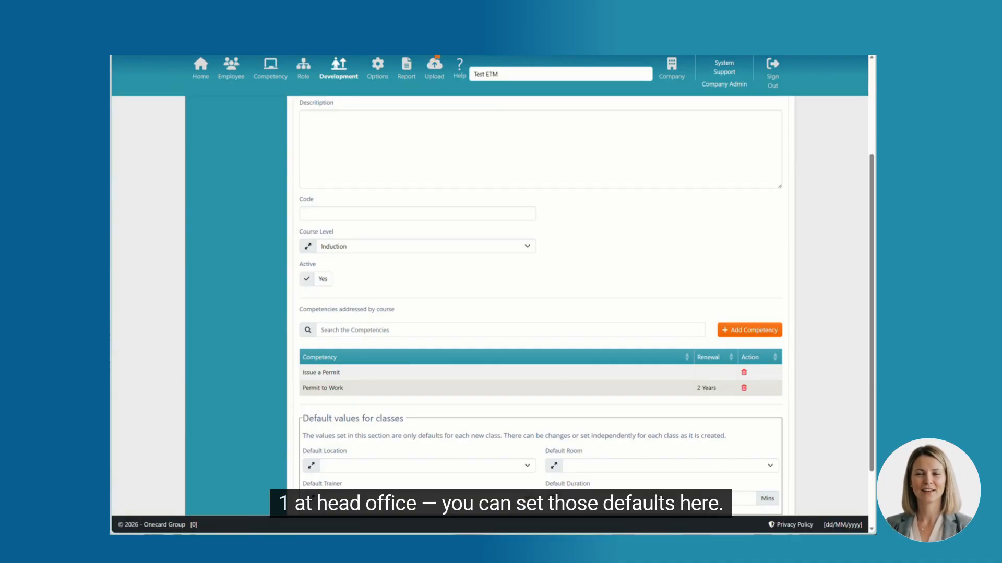
- Set the default location for the course's classes to Head Office
scroll(540, 302, "down", 1)
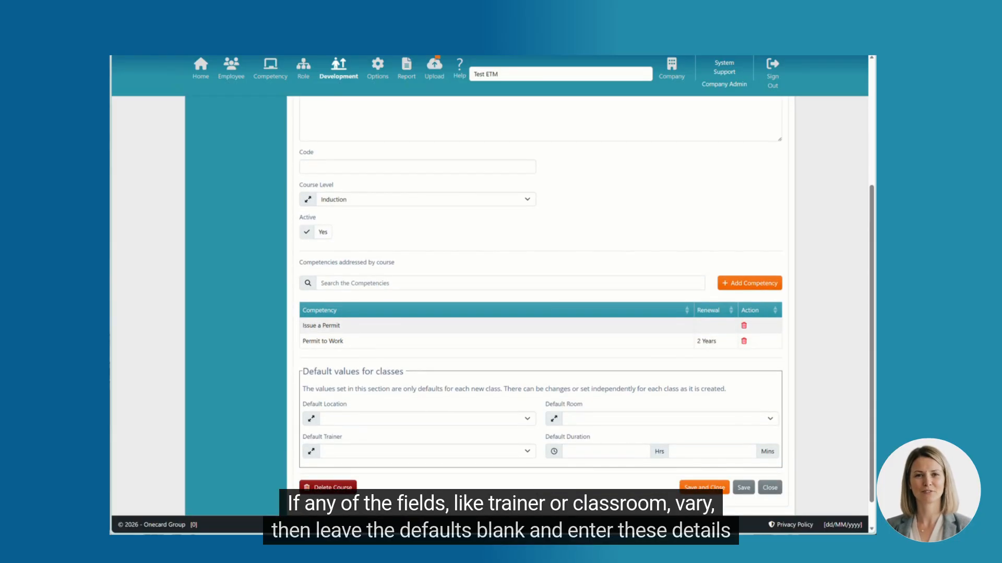
left_click(428, 419)
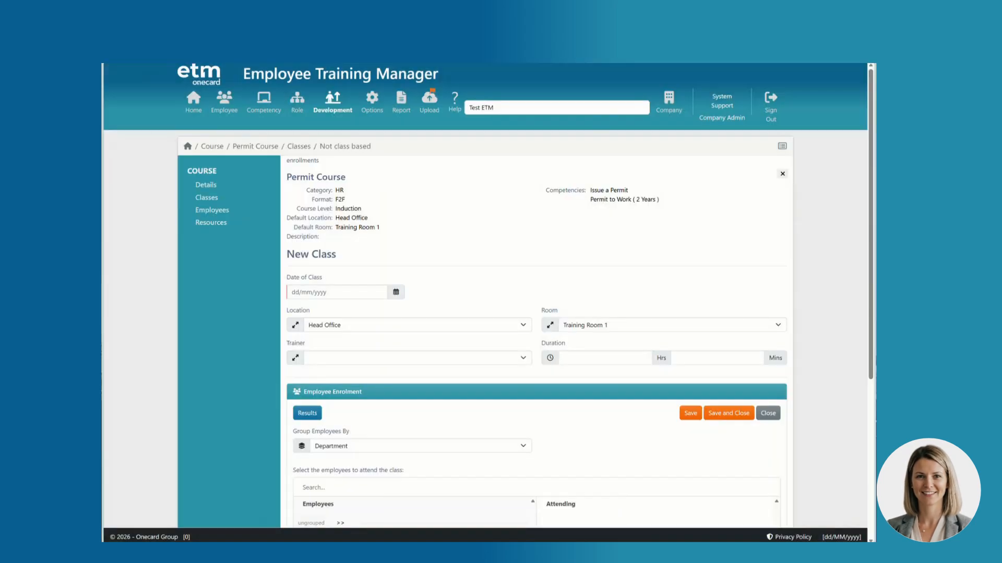
- Date the new Permit Course class 09/04/2026 and assign the individual trainer offered above ABC Training
left_click(350, 292)
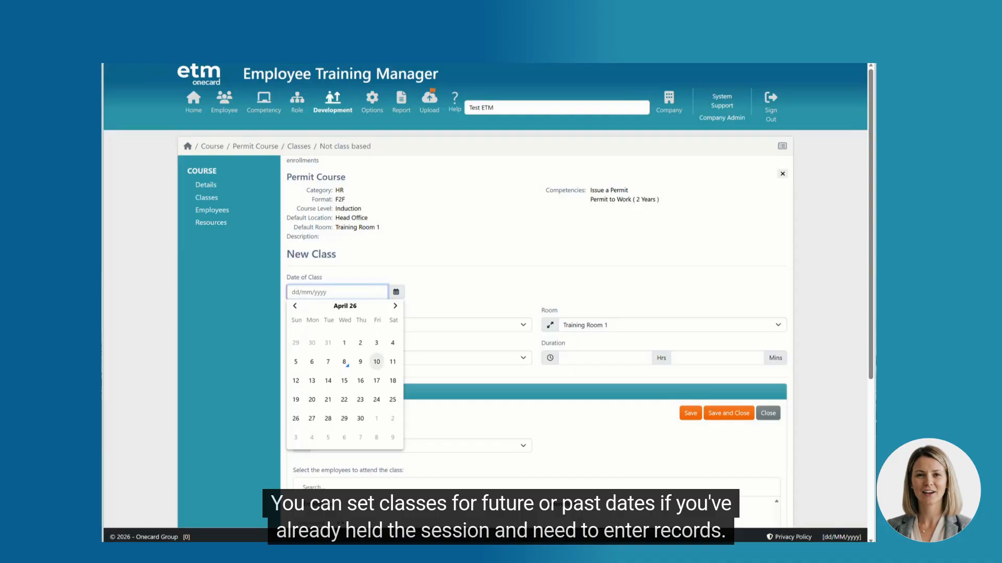
left_click(360, 361)
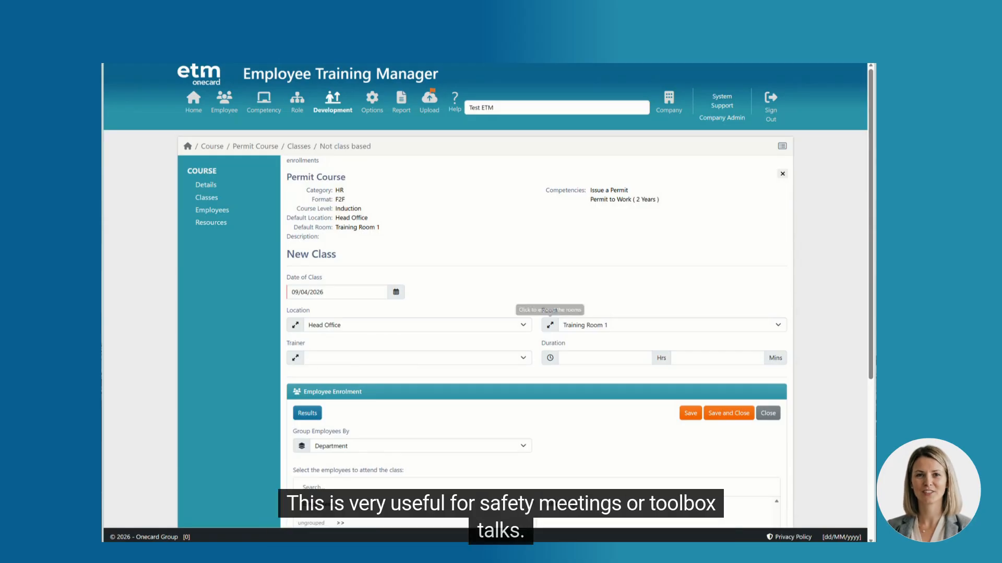
left_click(418, 357)
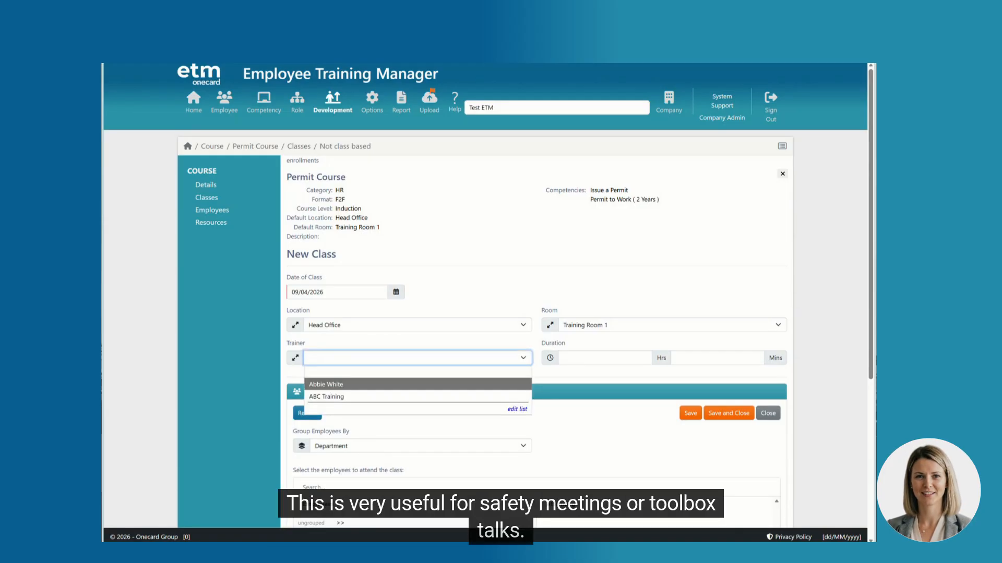
left_click(417, 384)
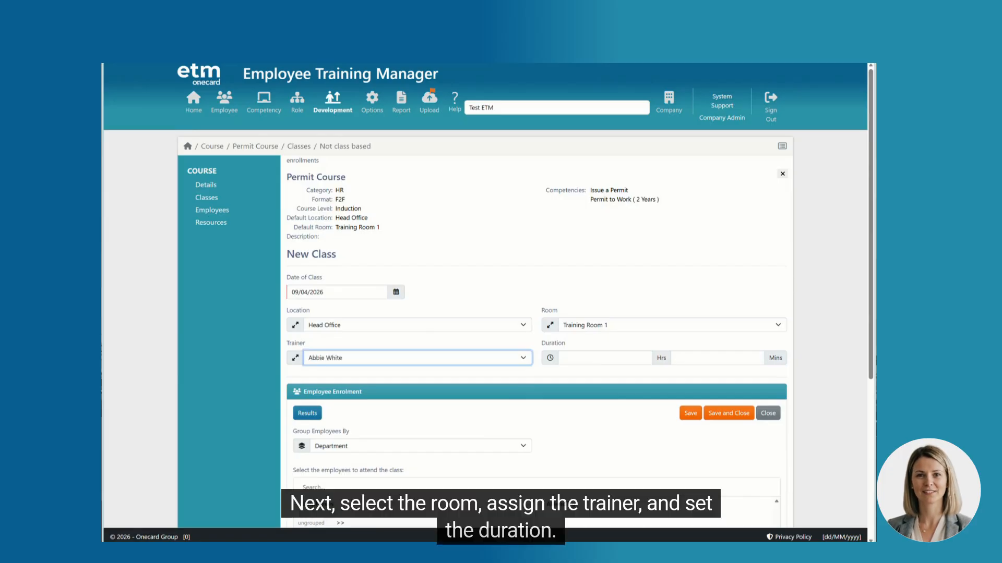
- Set the new class's duration to 3 hours 30 minutes
left_click(606, 358)
type("3")
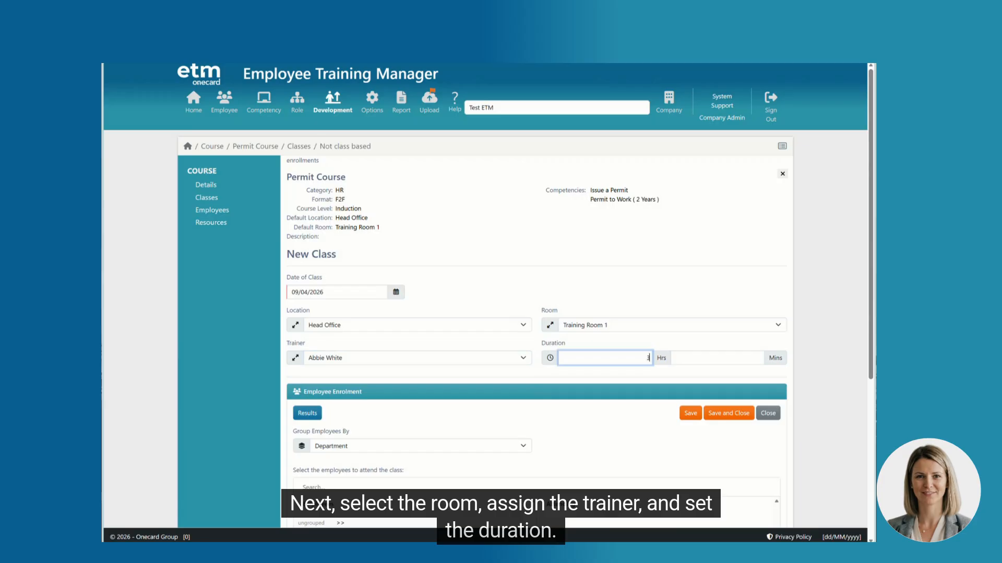
left_click(717, 358)
type("3")
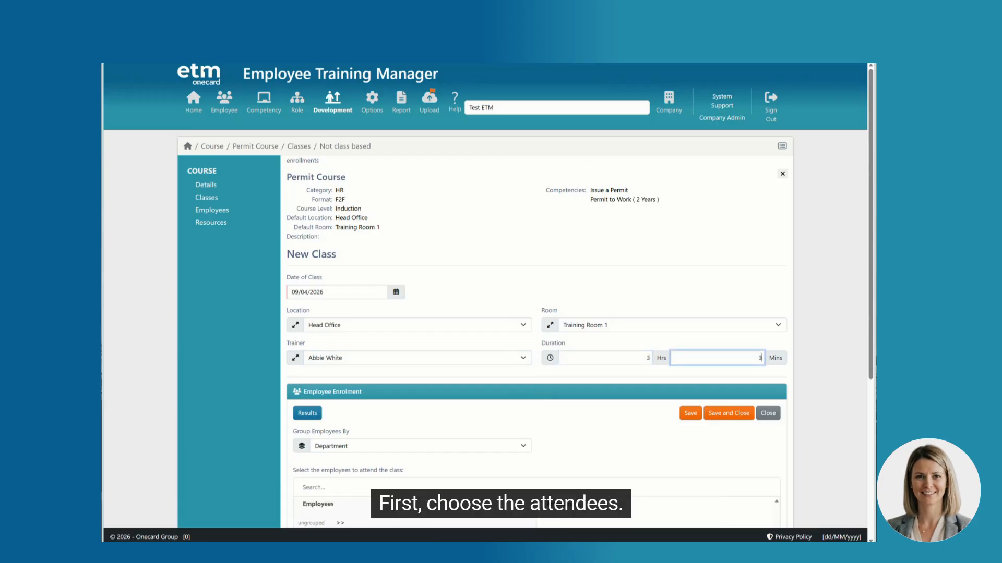
type("0")
- Group the employees available for enrolment by Role and by Team
scroll(537, 323, "down", 3)
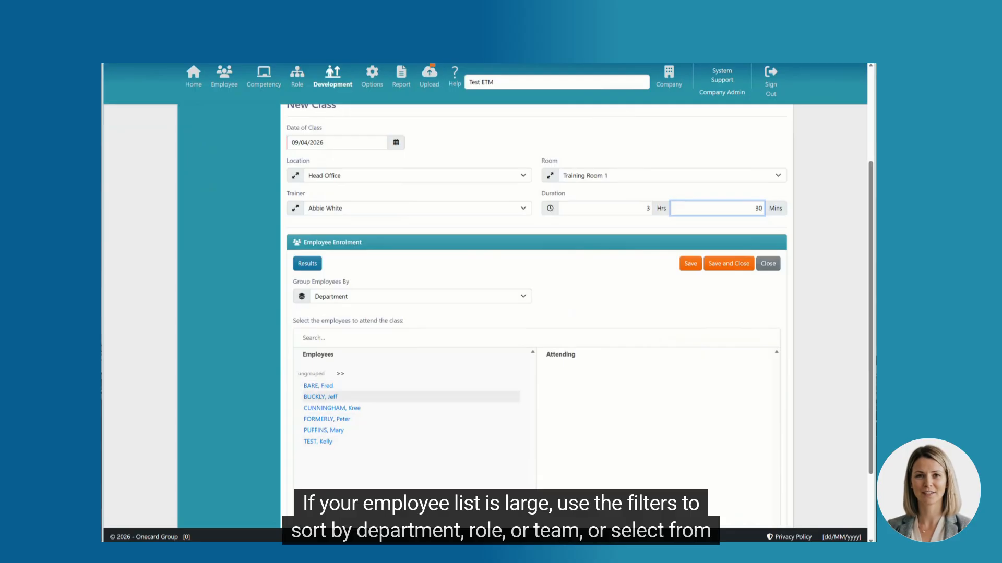
left_click(418, 297)
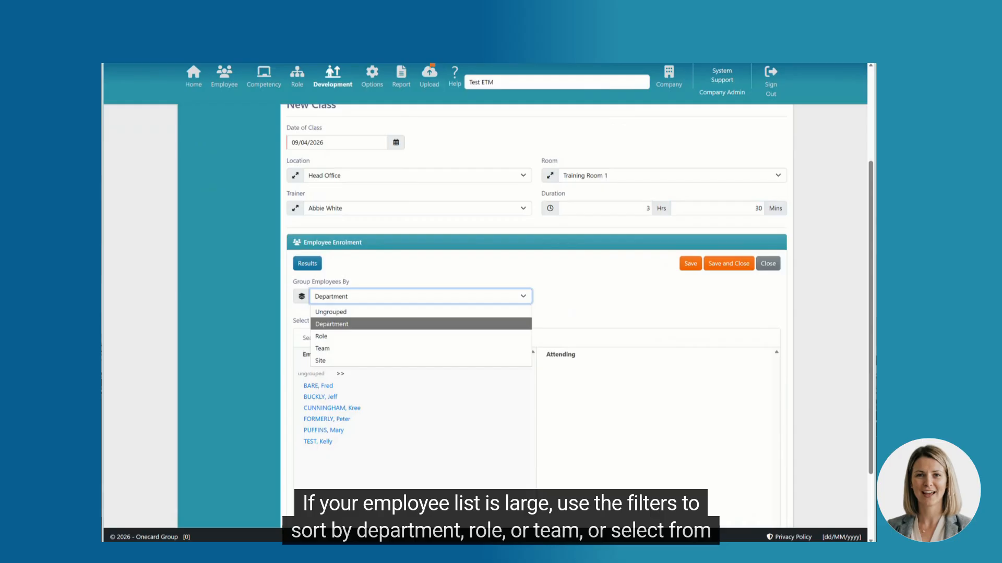
left_click(324, 334)
left_click(417, 296)
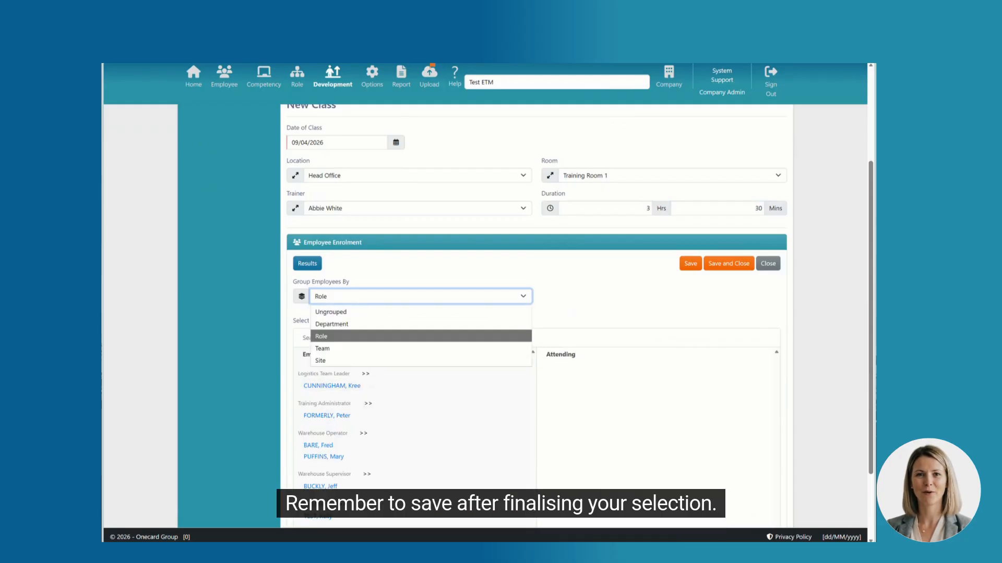
left_click(334, 348)
left_click(417, 297)
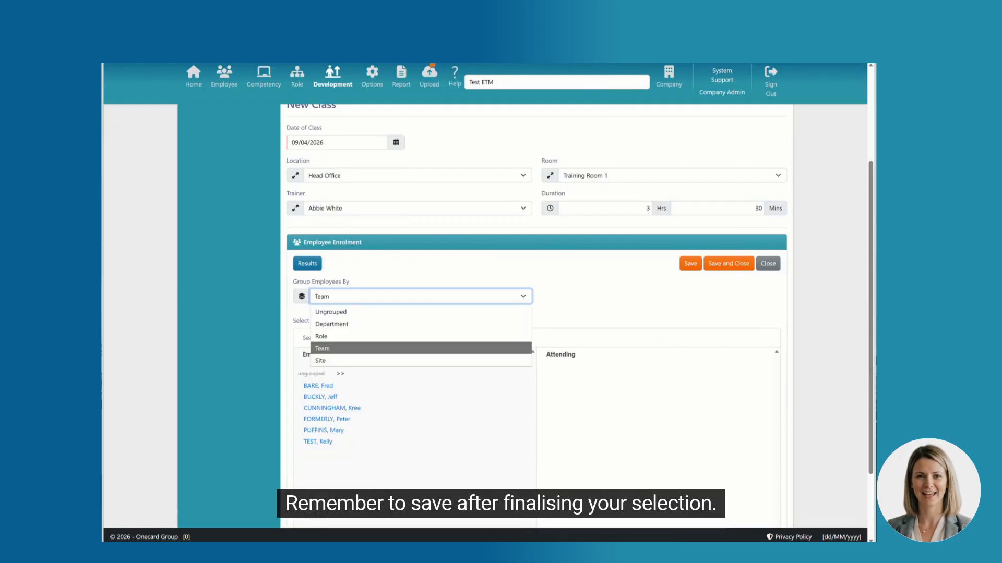
- Switch the employee list to Ungrouped, enrol all listed employees in the class at once, and save it
left_click(323, 310)
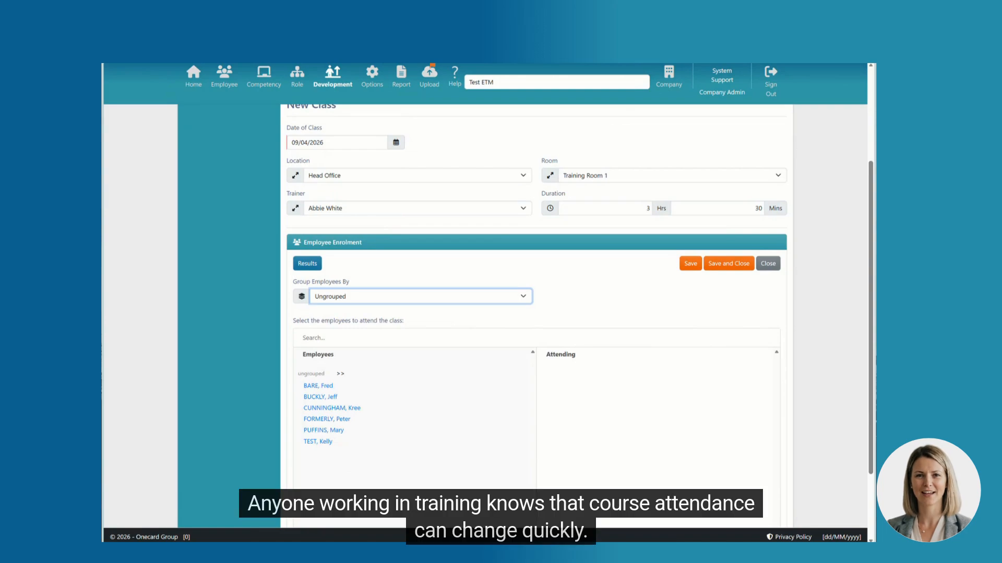
left_click(340, 373)
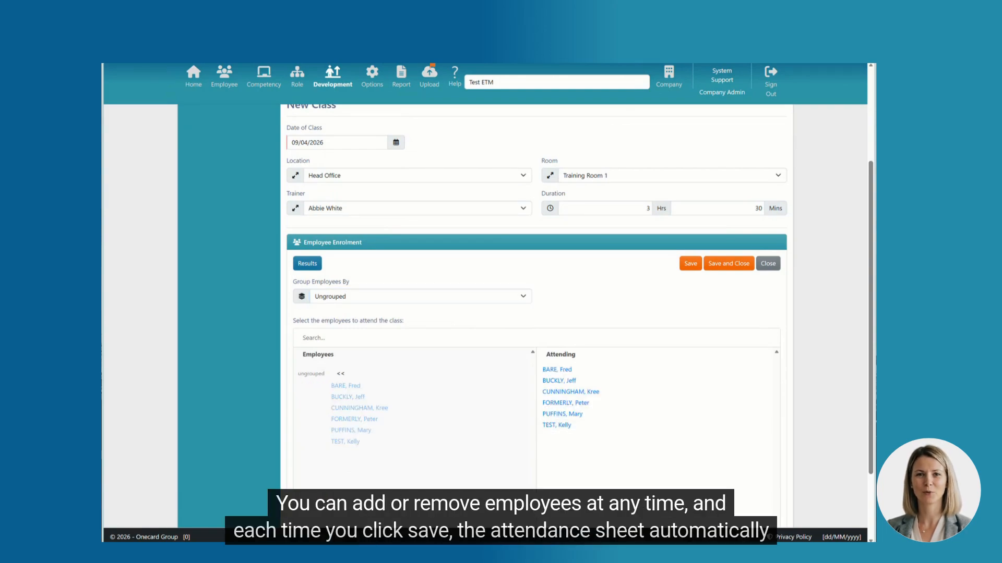
left_click(691, 263)
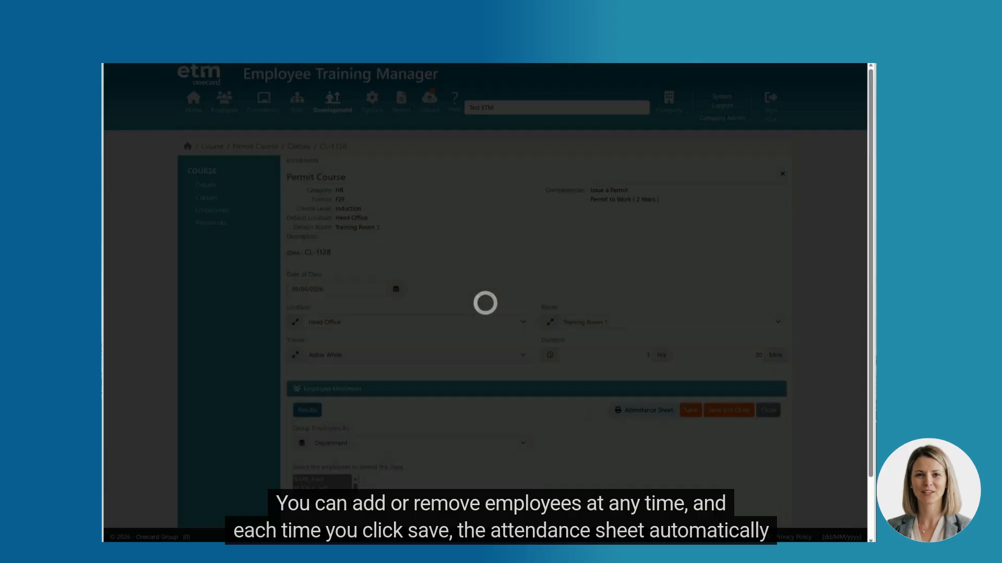
- Remove the first employee from the attending list, add the same employee back, and save the class
scroll(626, 401, "down", 3)
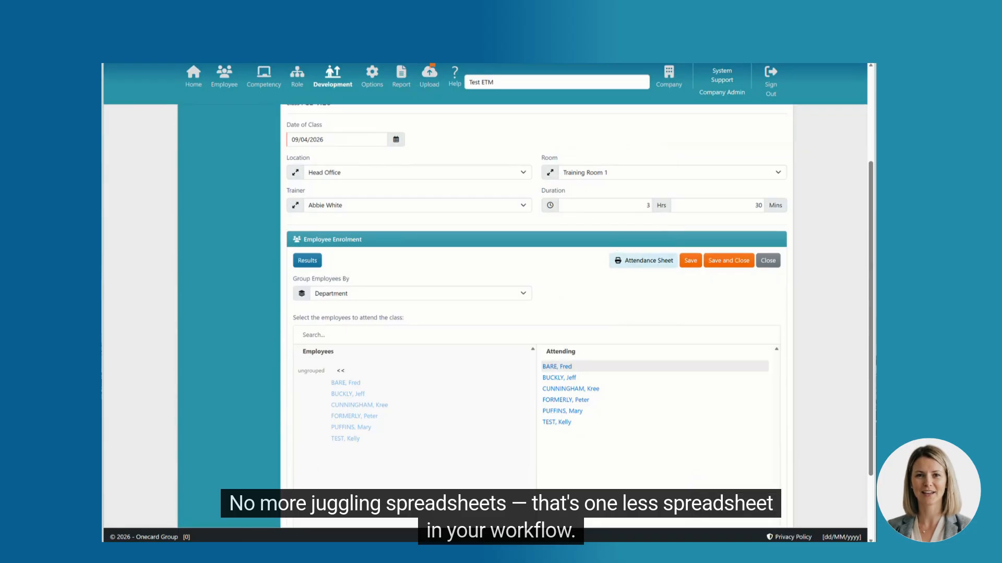
left_click(557, 367)
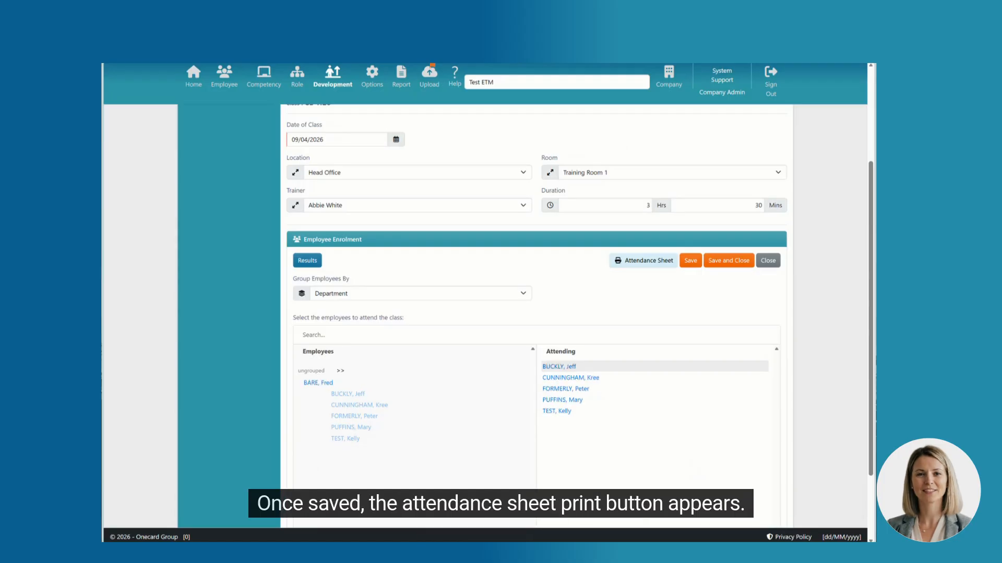
left_click(317, 383)
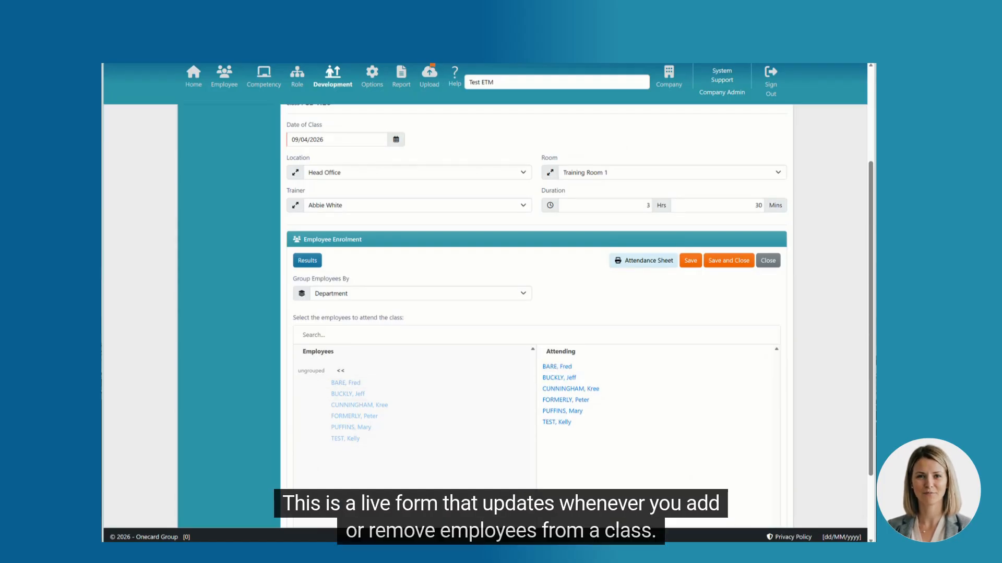
left_click(690, 261)
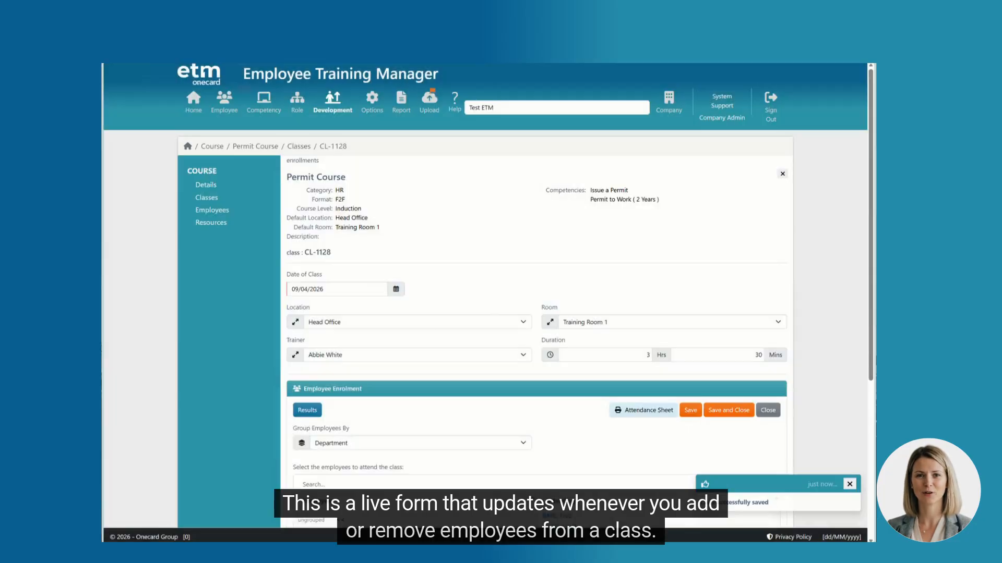
left_click(645, 308)
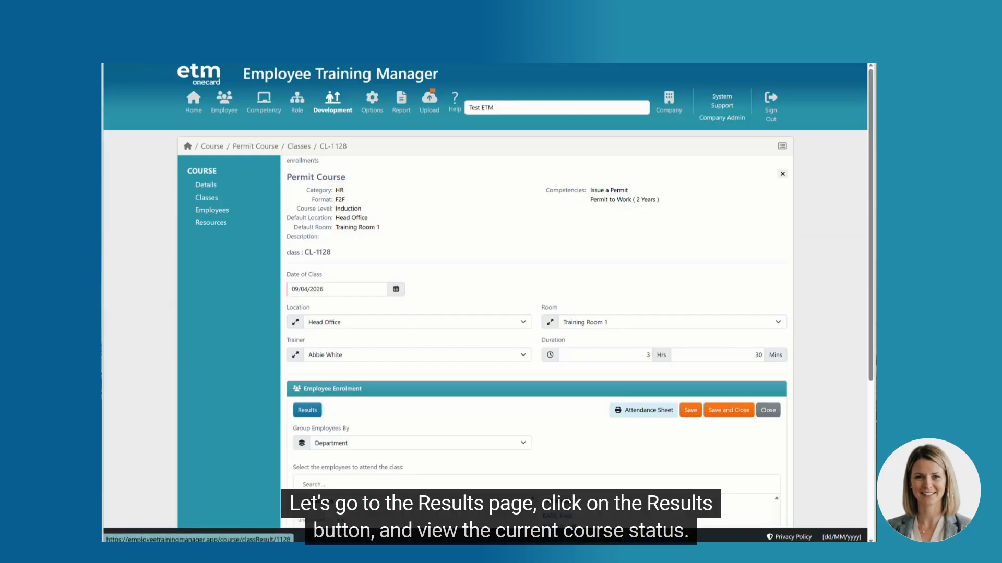
- Open the class's Results page and bring its outcome fields and attendee list into view
left_click(308, 410)
scroll(485, 323, "down", 2)
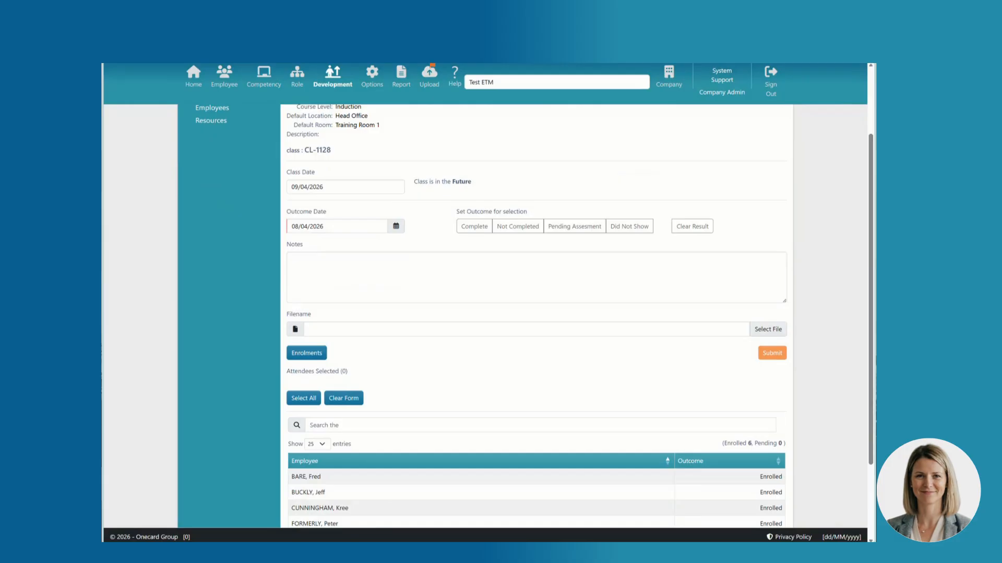
- Review the class attendee list, and open the first employee's Learning records from their profile
scroll(536, 324, "down", 2)
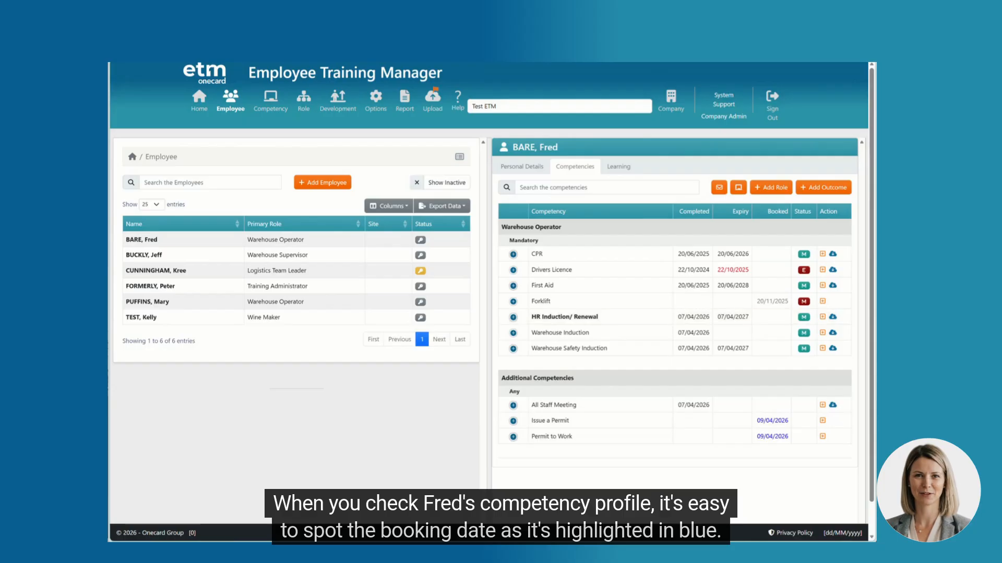
left_click(619, 166)
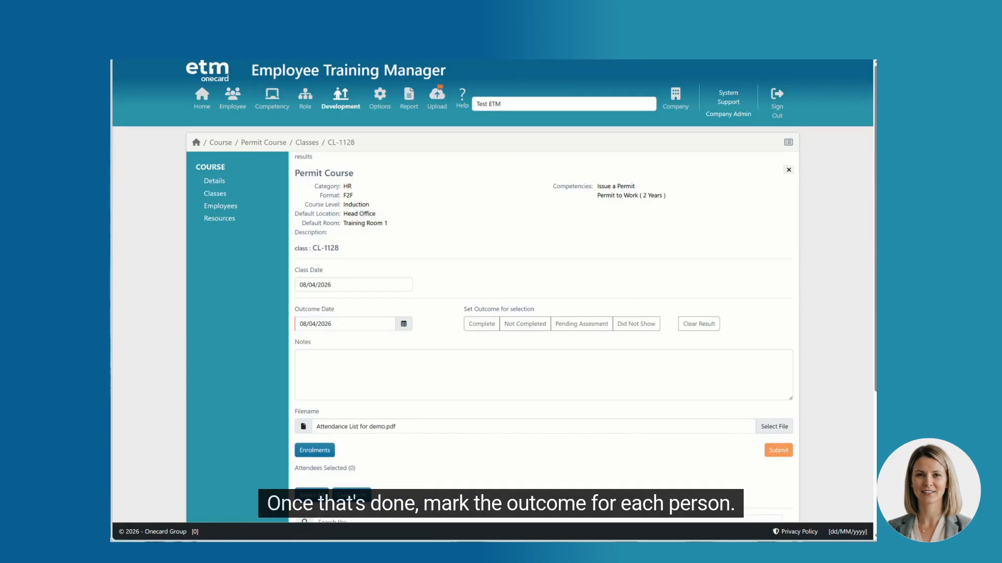
- Set the outcome of the first two attendees to Complete and submit the results with the attached attendance list
scroll(542, 313, "down", 2)
scroll(365, 393, "down", 2)
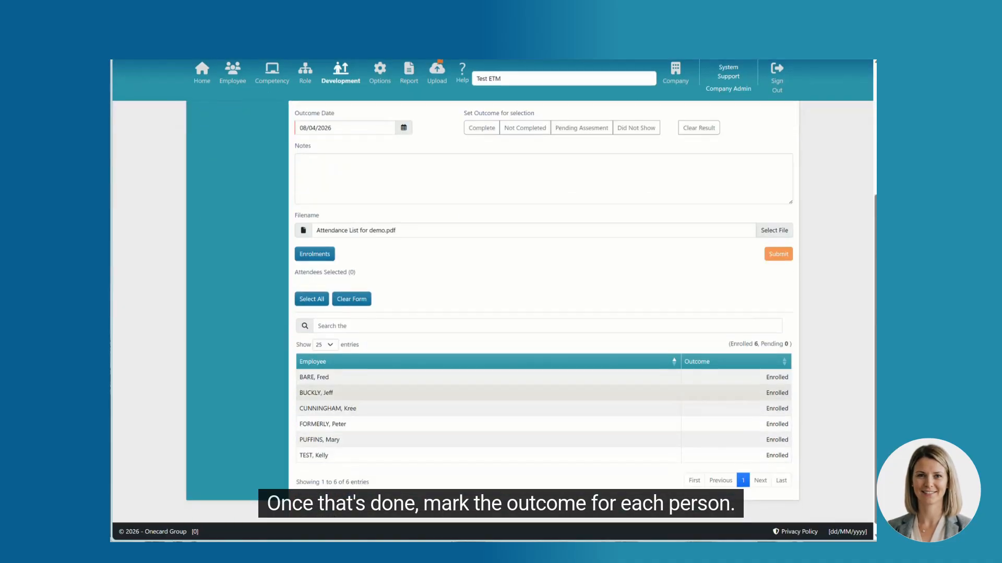
left_click(365, 378)
left_click(366, 403)
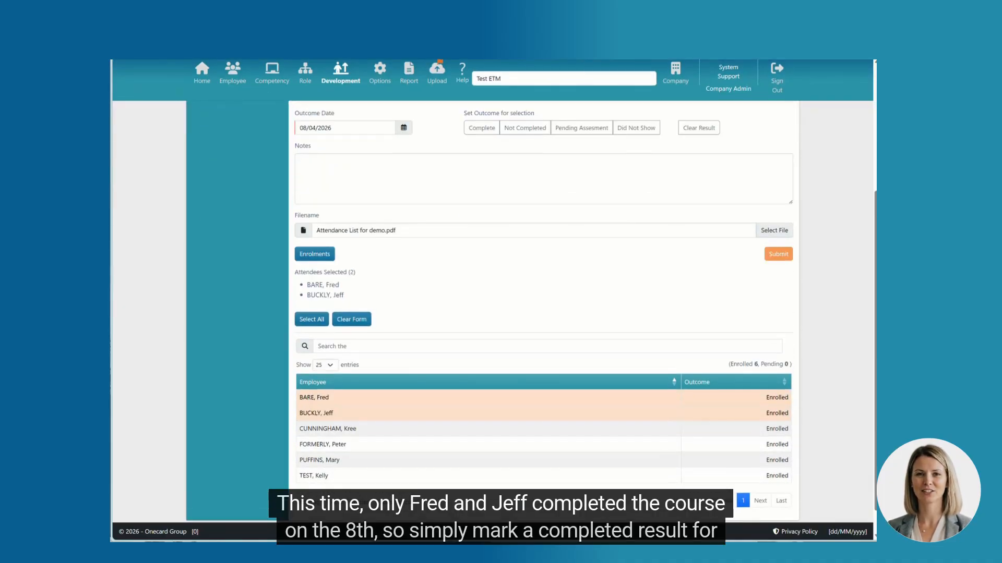
scroll(365, 403, "up", 3)
left_click(481, 270)
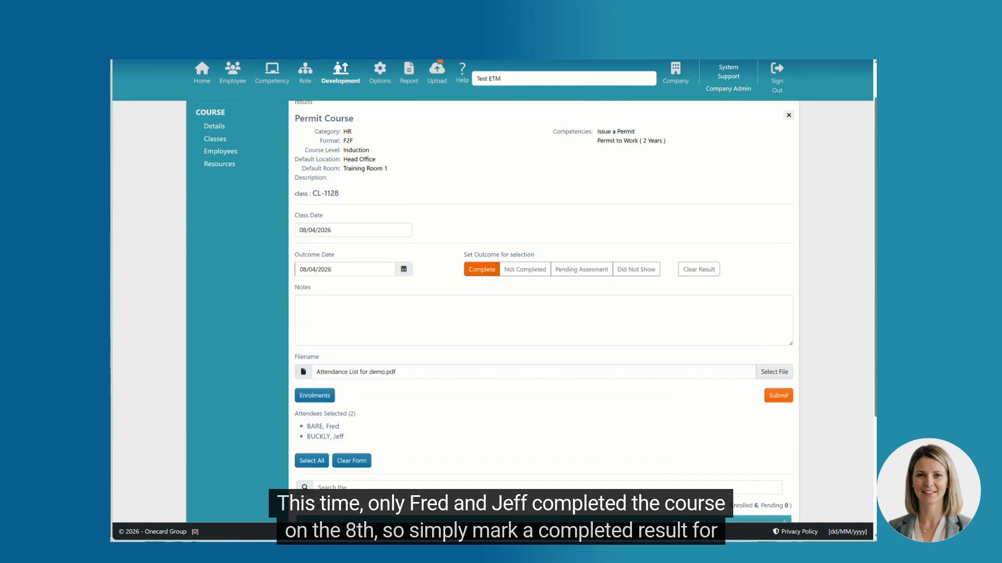
scroll(543, 313, "down", 2)
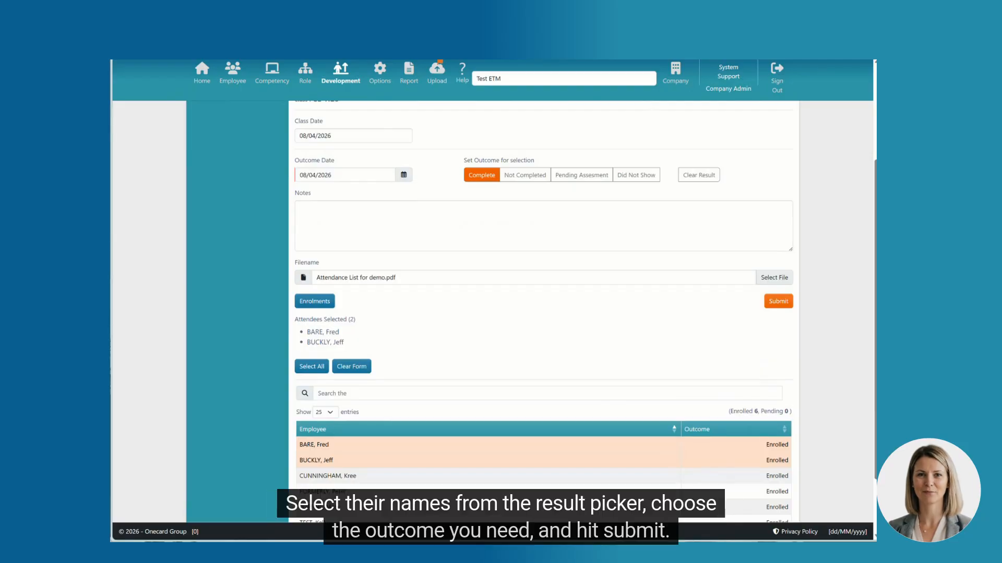
left_click(777, 301)
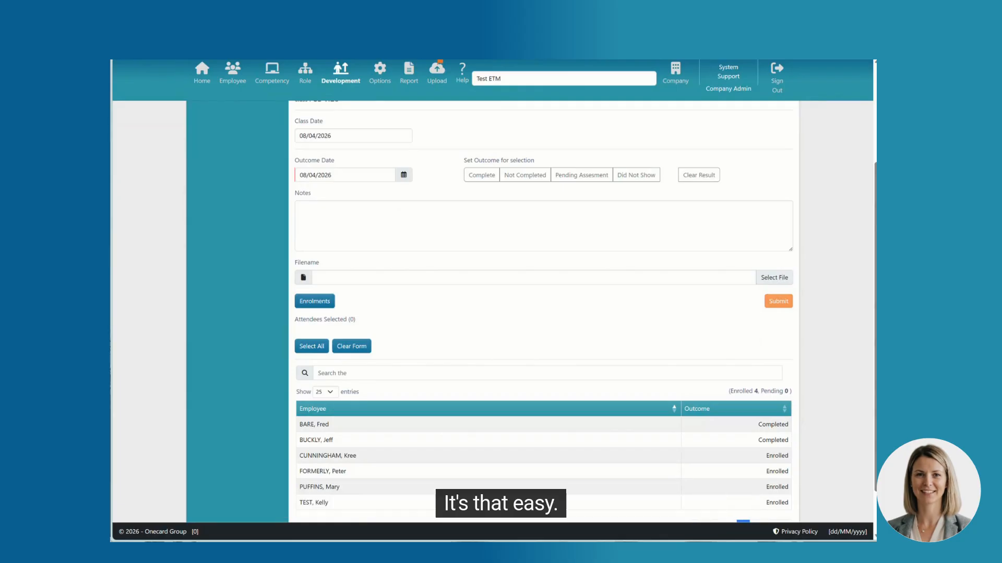
- Check the first employee's Learning and Competencies records for the completed Permit Course
scroll(543, 440, "up", 3)
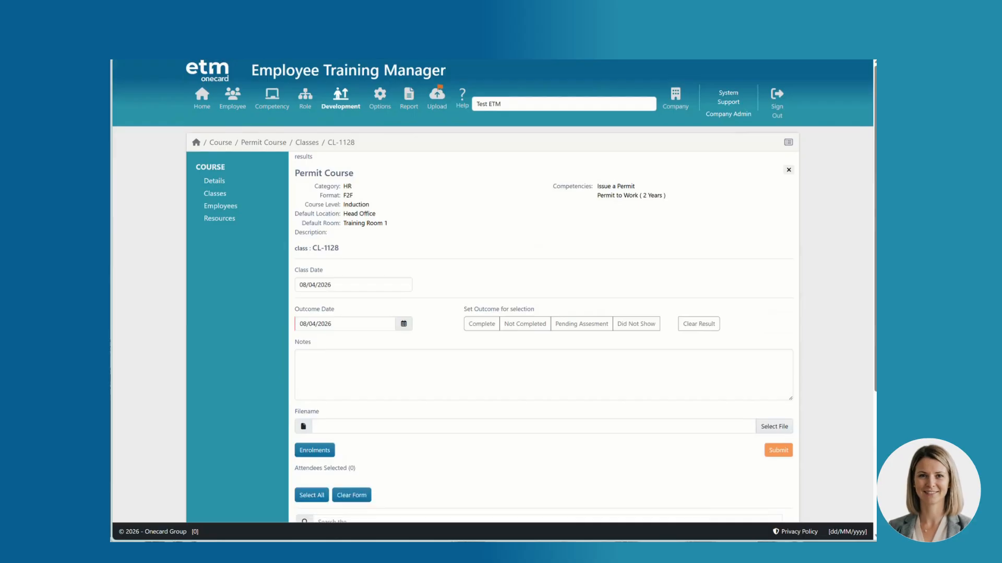
left_click(232, 99)
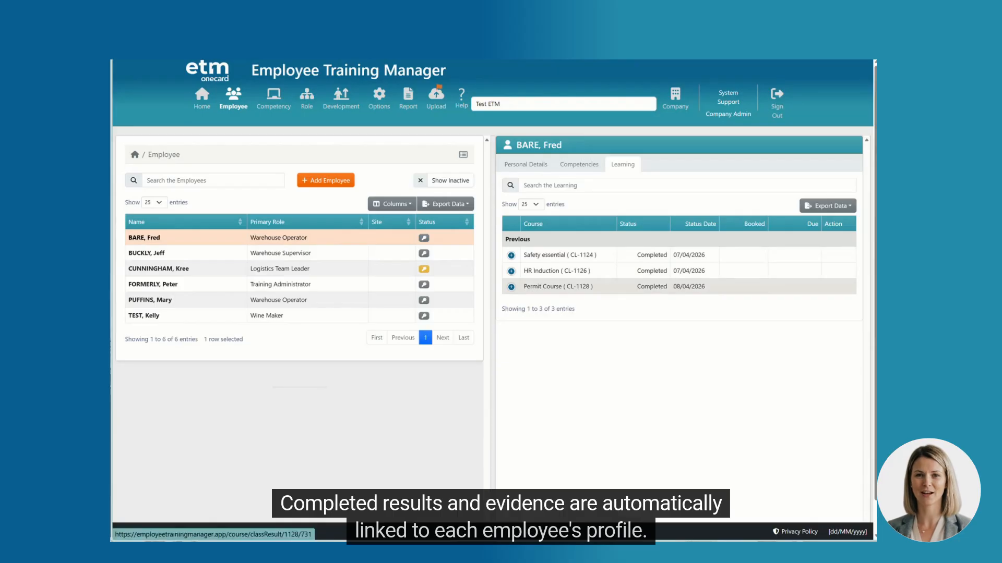
left_click(578, 164)
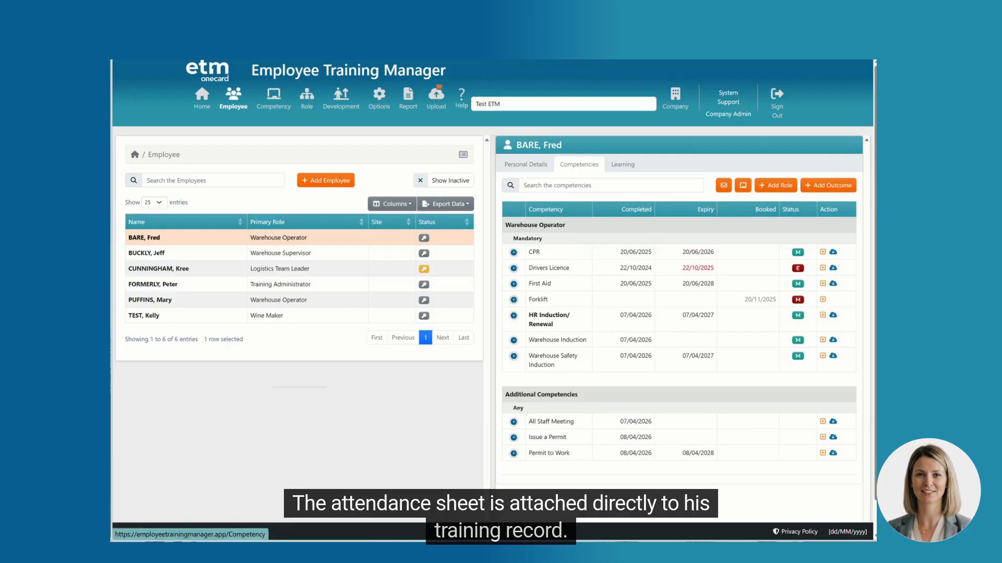
- Return to the Permit Course in Development and open the Results page of class CL-1128
left_click(340, 98)
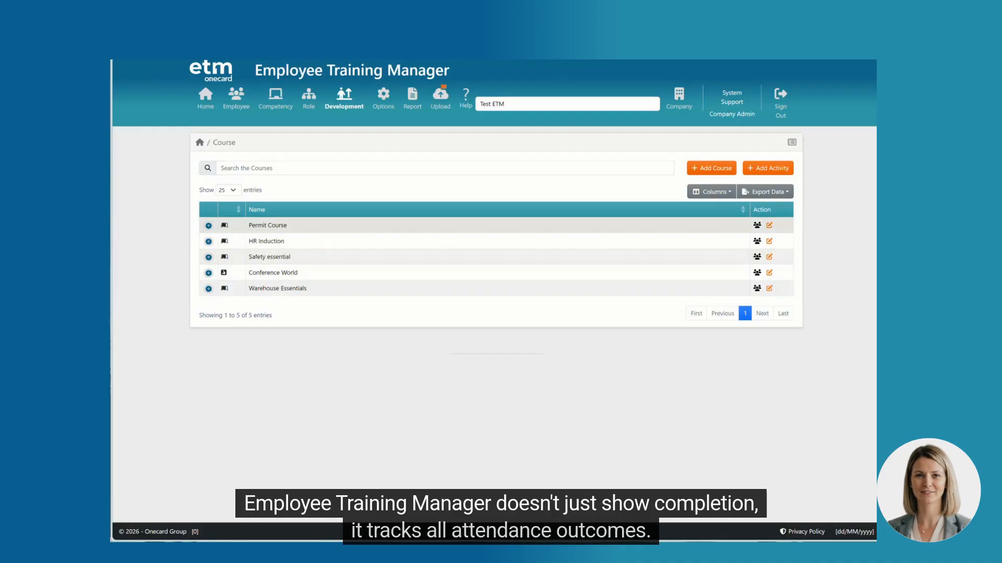
left_click(267, 224)
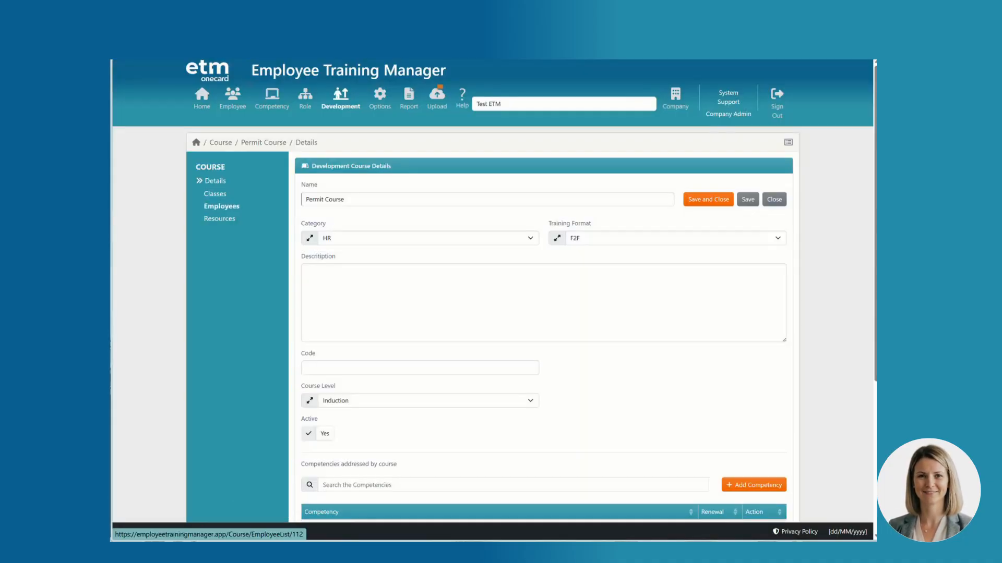
left_click(215, 194)
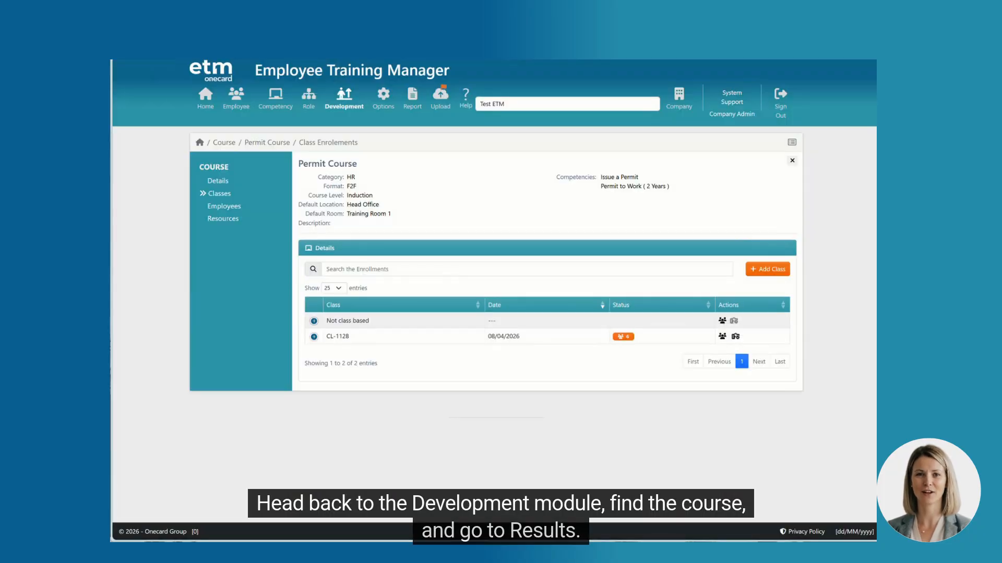
left_click(733, 320)
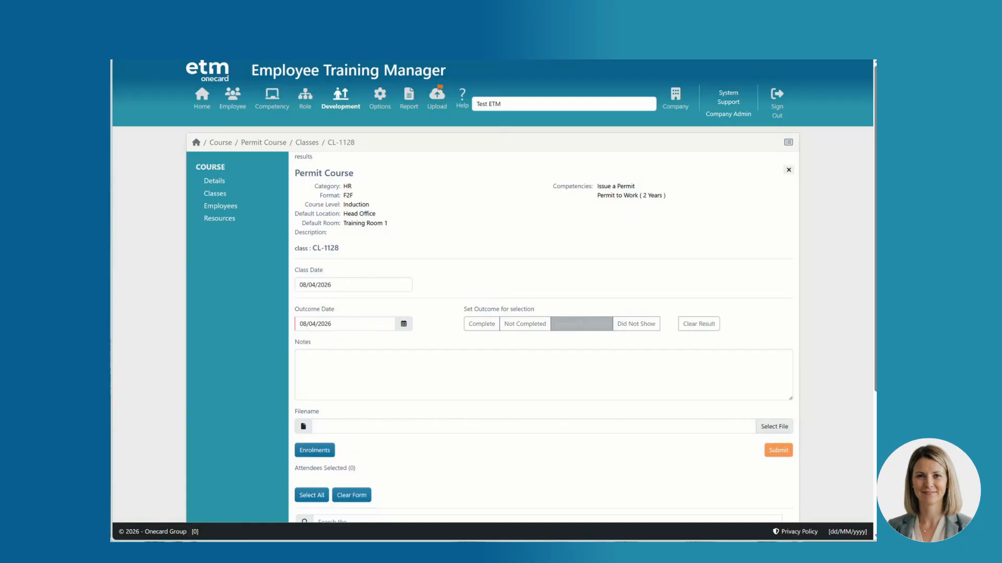
- Set the outcome of the third attendee in the list to Did Not Show and submit it without evidence
left_click(636, 324)
scroll(634, 334, "down", 5)
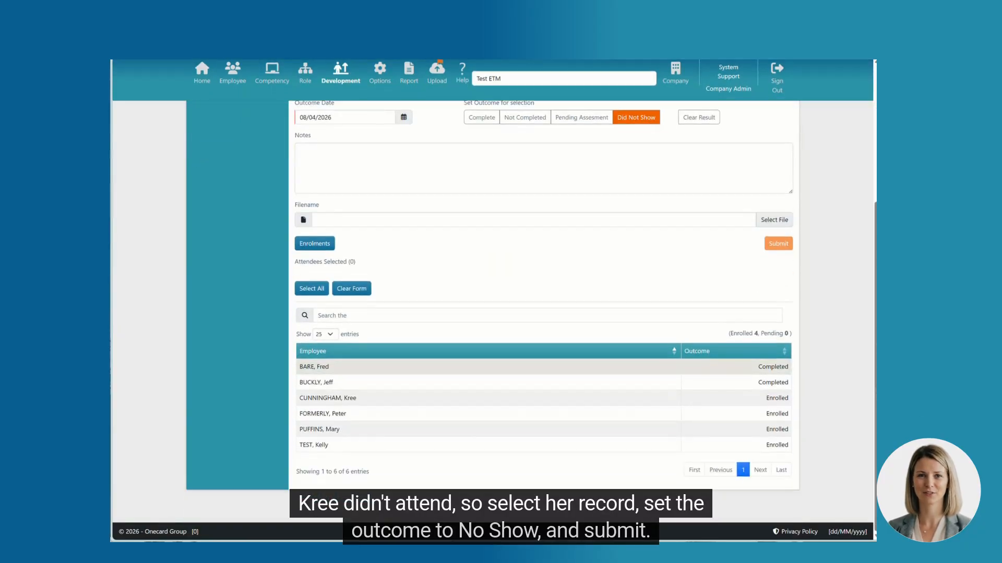
left_click(490, 398)
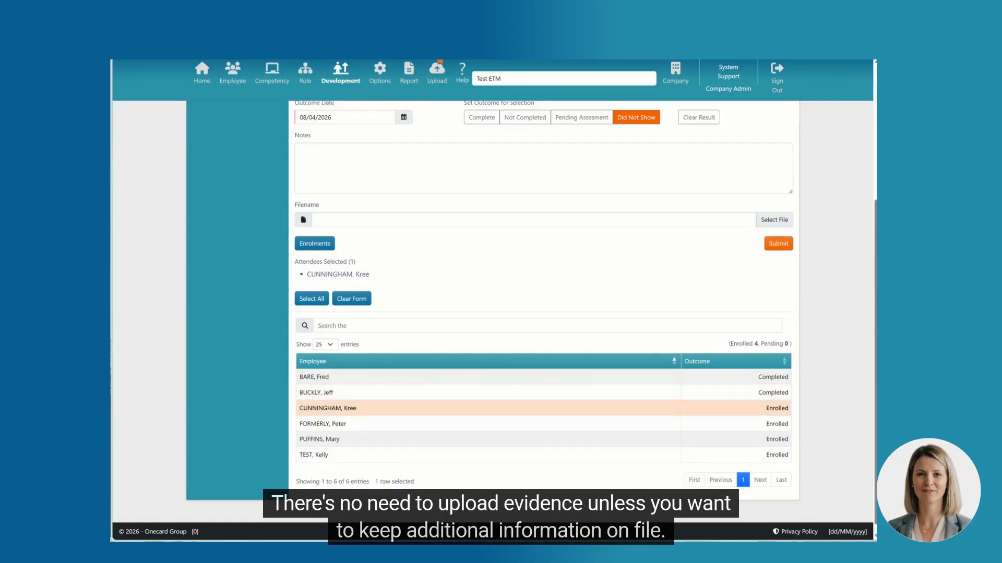
left_click(778, 244)
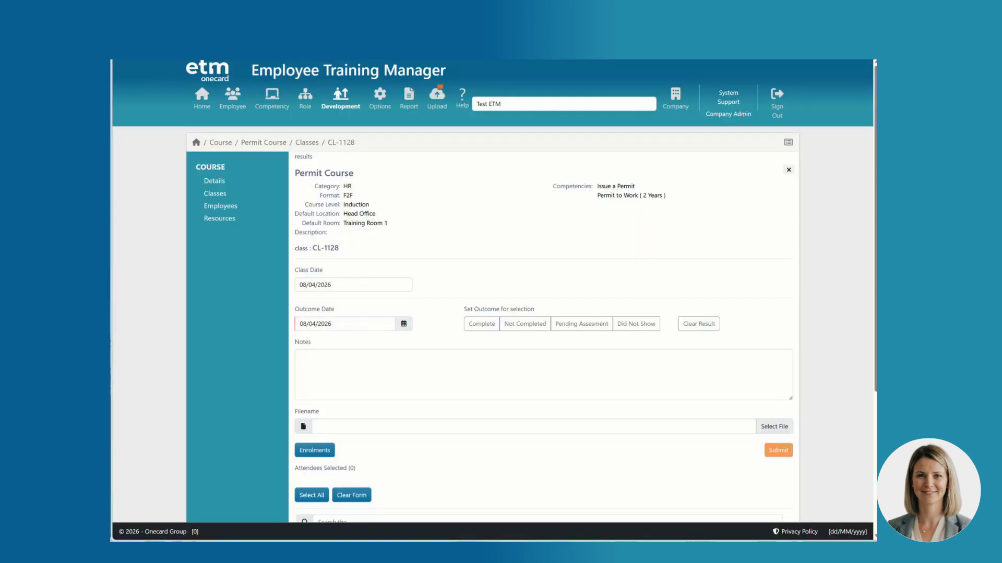
scroll(542, 313, "down", 4)
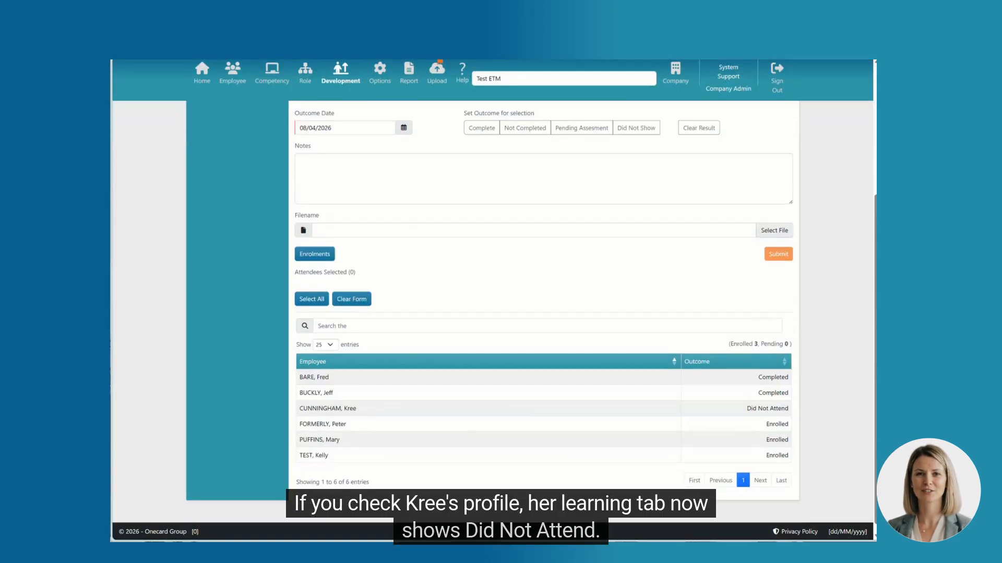